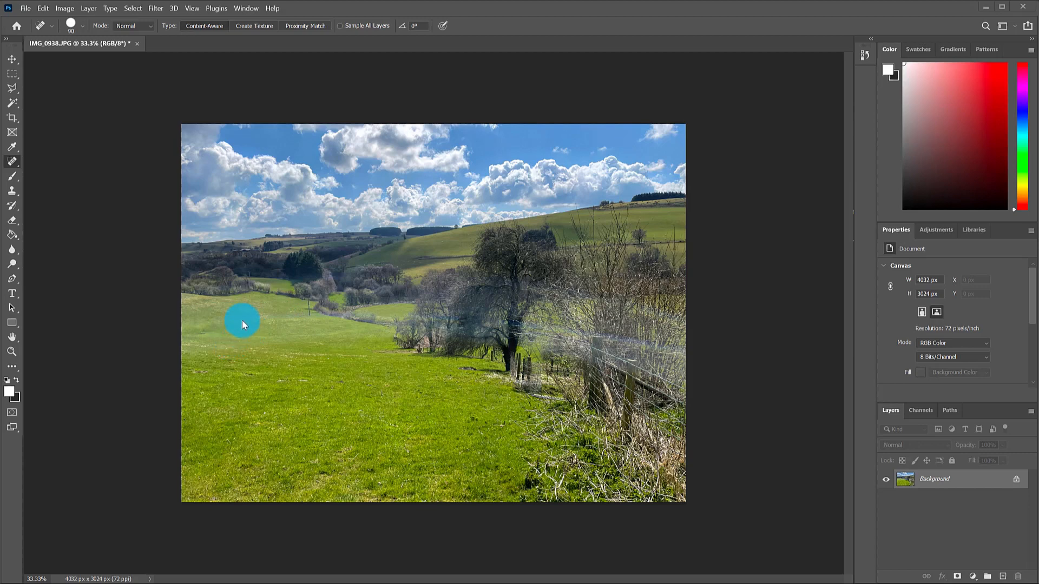
Choose the Patch Tool from the healing tools group in the toolbar.
right_click(13, 169)
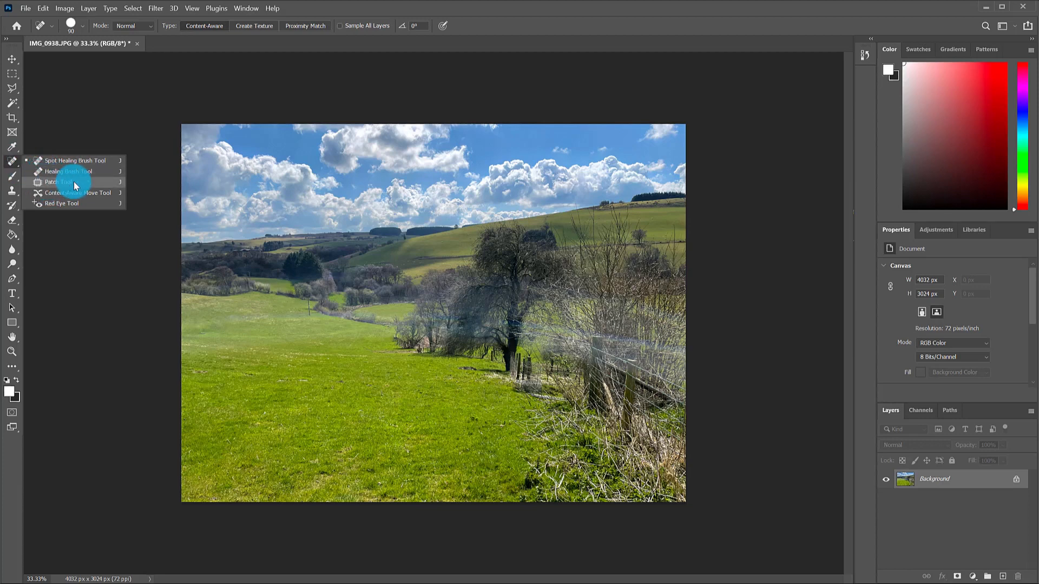
click(54, 182)
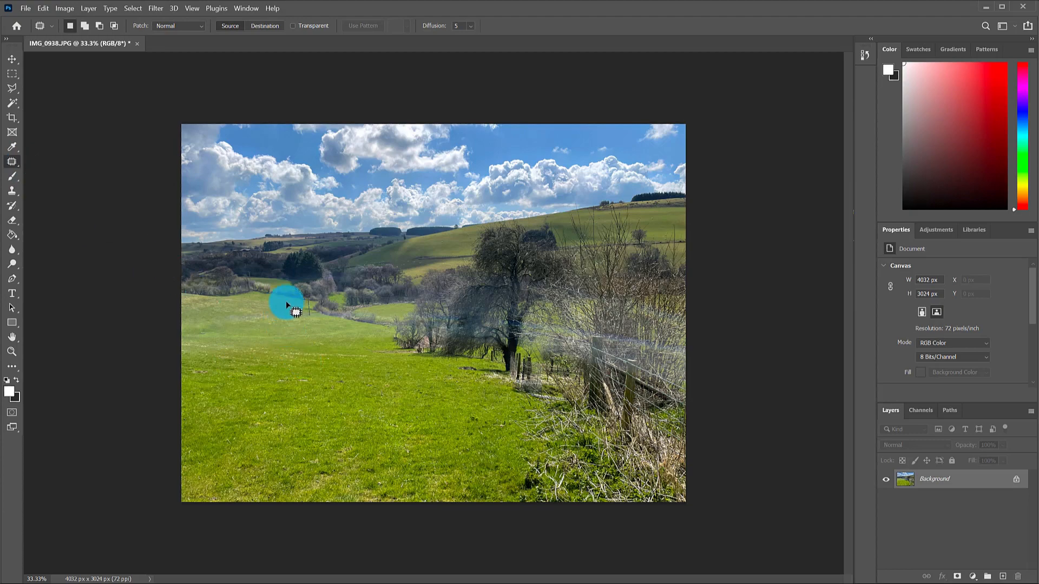
Zoom in near the fence and patch the weedy grass clump with clean grass nearby.
key(ctrl+1)
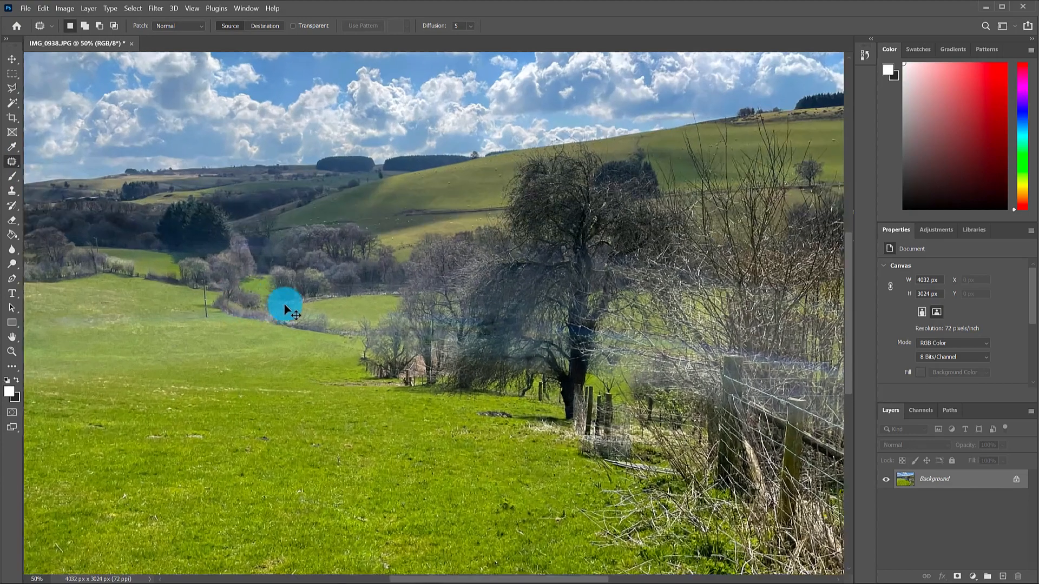
key(ctrl+plus)
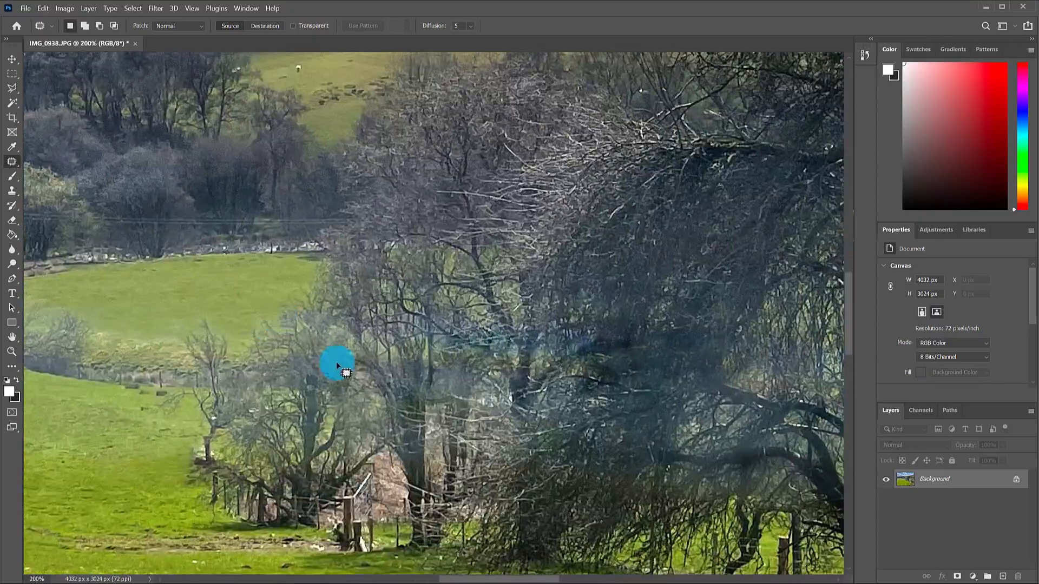
drag(434, 448, 206, 27)
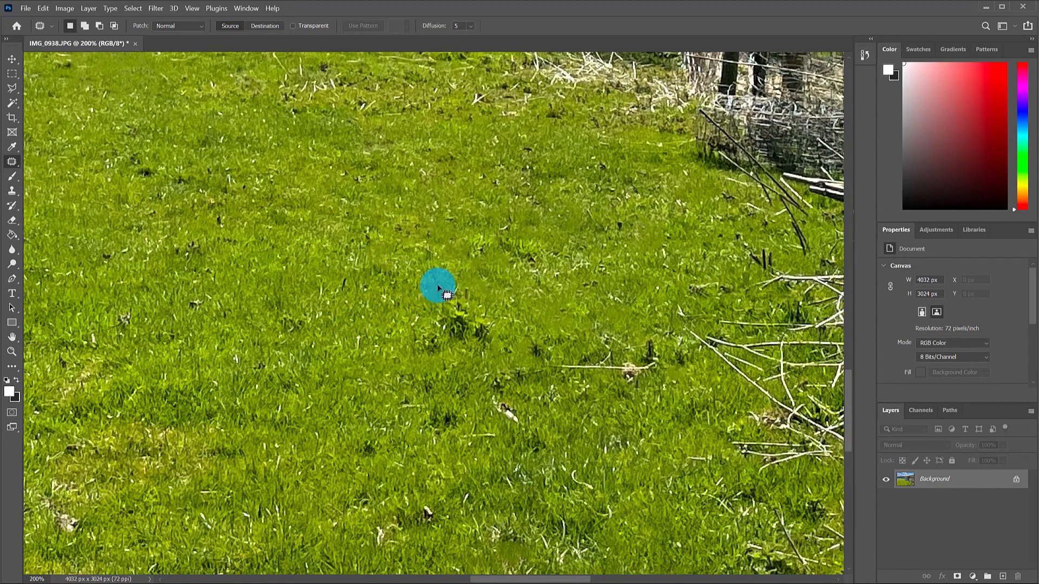
mouse_move(433, 282)
mouse_down()
mouse_move(412, 302)
mouse_move(403, 338)
mouse_move(416, 354)
mouse_move(453, 360)
mouse_move(490, 347)
mouse_move(493, 314)
mouse_move(479, 297)
mouse_move(455, 280)
mouse_move(431, 284)
mouse_up()
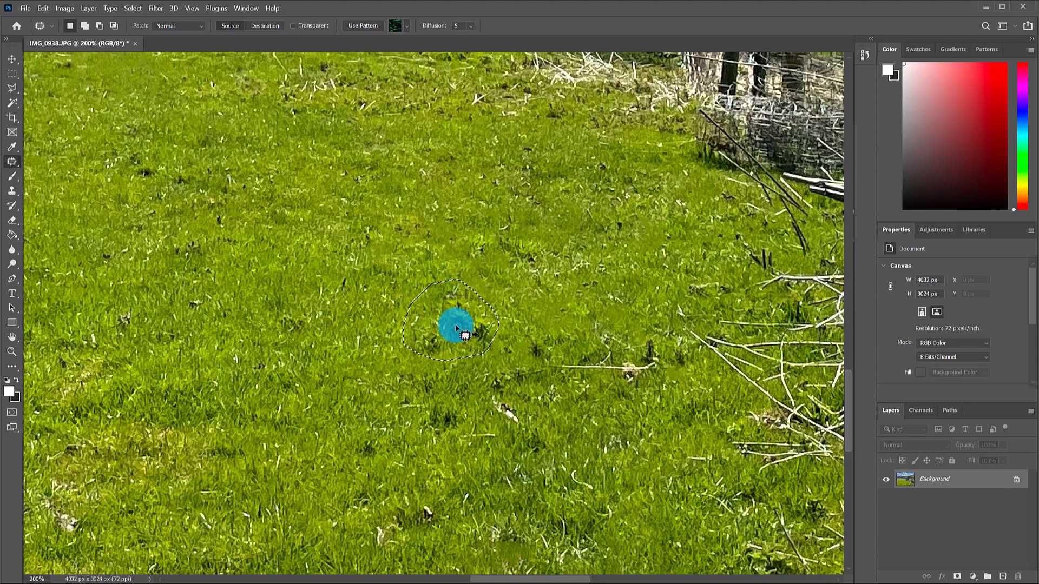
drag(455, 325, 347, 293)
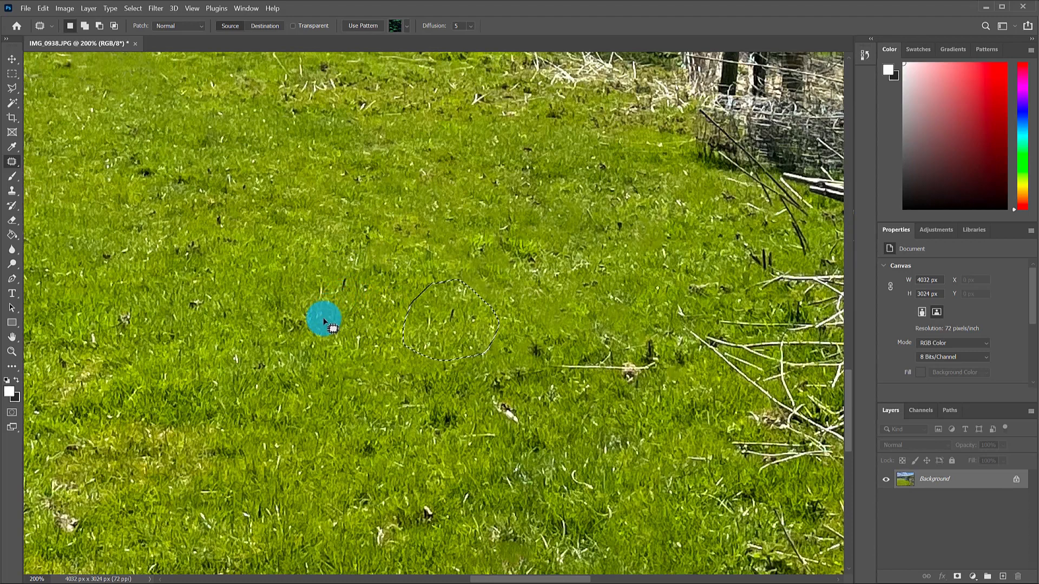
key(ctrl+d)
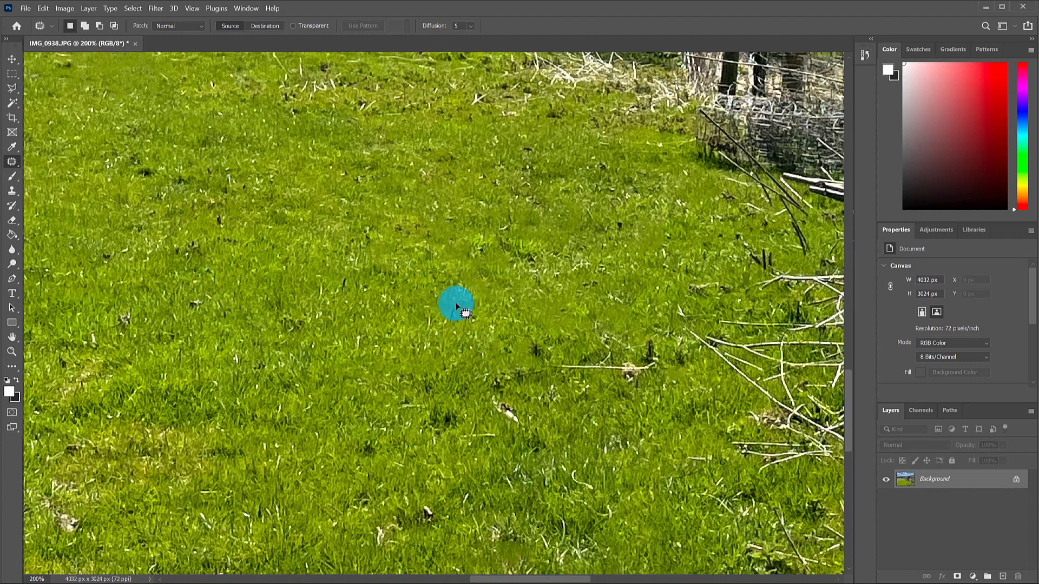
Patch a second small grass blemish, deselect, and zoom back out.
drag(461, 316, 456, 302)
drag(435, 293, 435, 293)
click(397, 339)
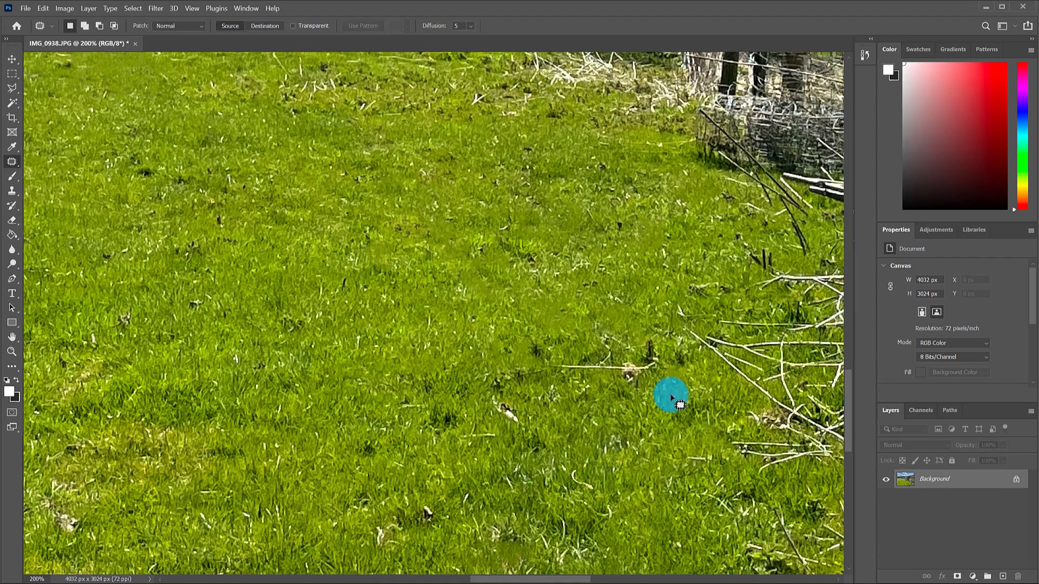
key(ctrl+minus)
key(ctrl+minus)
key(ctrl+minus)
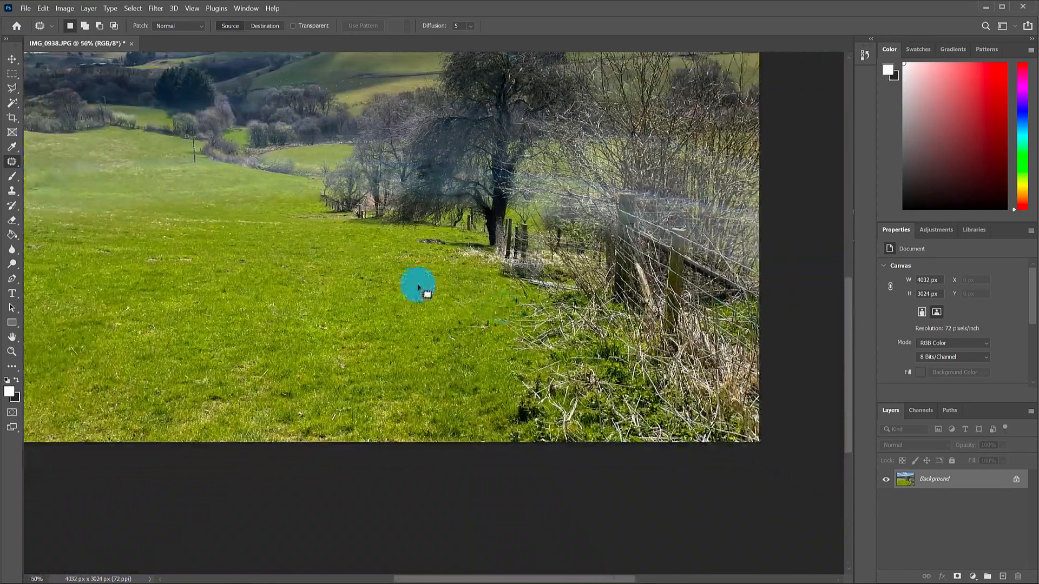
Move to the lower meadow below the tree line and patch a blemish there with clean grass.
drag(269, 239, 396, 255)
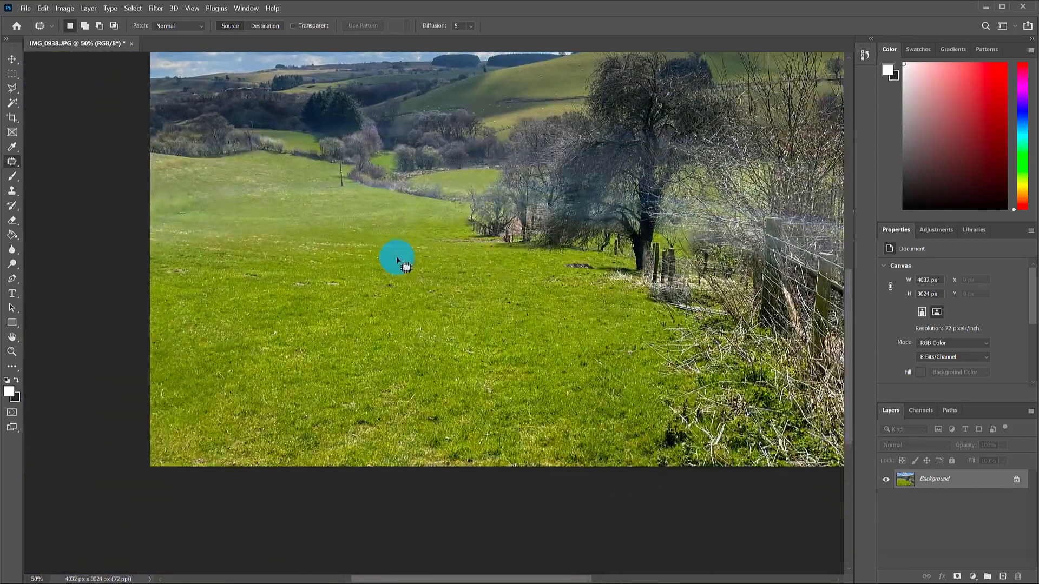
key(ctrl+plus)
mouse_move(639, 476)
mouse_down()
mouse_move(553, 402)
mouse_move(411, 367)
mouse_move(461, 378)
mouse_move(452, 340)
mouse_move(434, 335)
mouse_move(437, 365)
mouse_move(428, 355)
mouse_move(439, 336)
mouse_move(455, 371)
mouse_move(444, 354)
mouse_move(491, 328)
mouse_up()
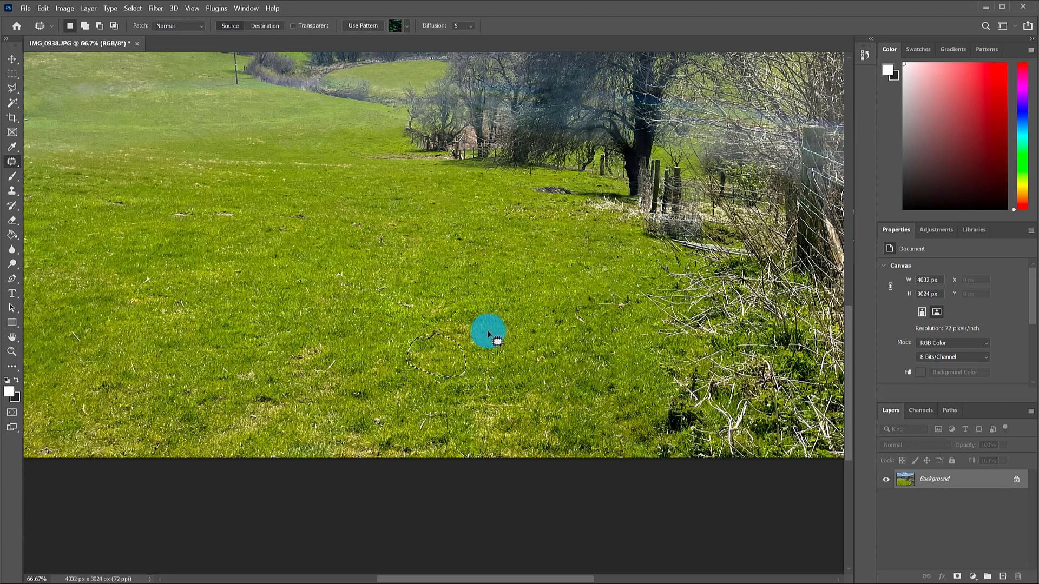
key(ctrl+d)
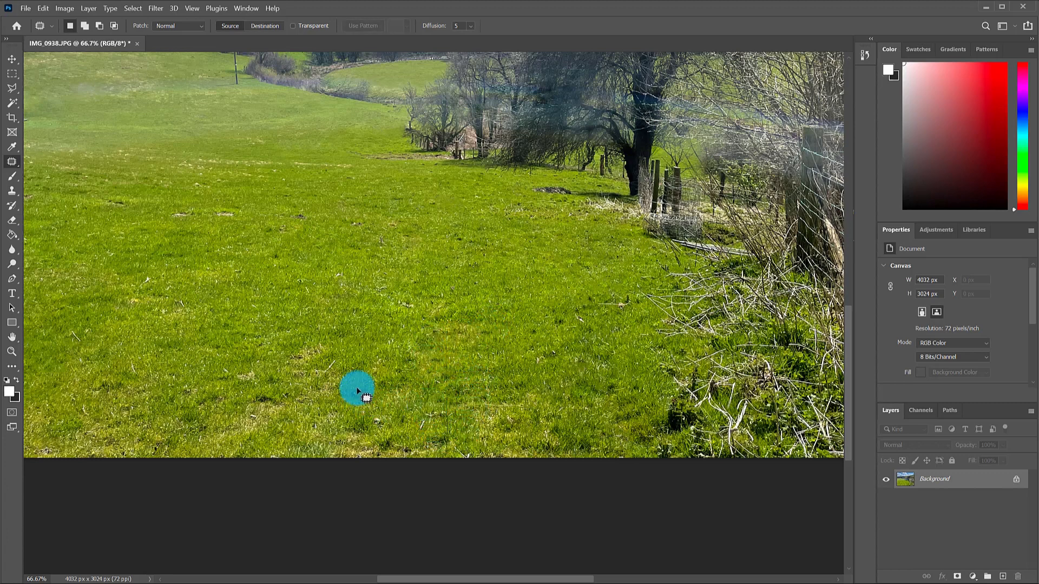
mouse_move(359, 385)
mouse_down()
mouse_move(347, 400)
mouse_move(367, 410)
mouse_move(381, 387)
mouse_move(361, 381)
mouse_move(399, 373)
mouse_move(375, 430)
mouse_move(382, 395)
mouse_move(371, 424)
mouse_move(457, 450)
mouse_move(260, 354)
mouse_move(345, 364)
mouse_move(336, 356)
mouse_move(332, 373)
mouse_move(356, 397)
mouse_up()
click(458, 391)
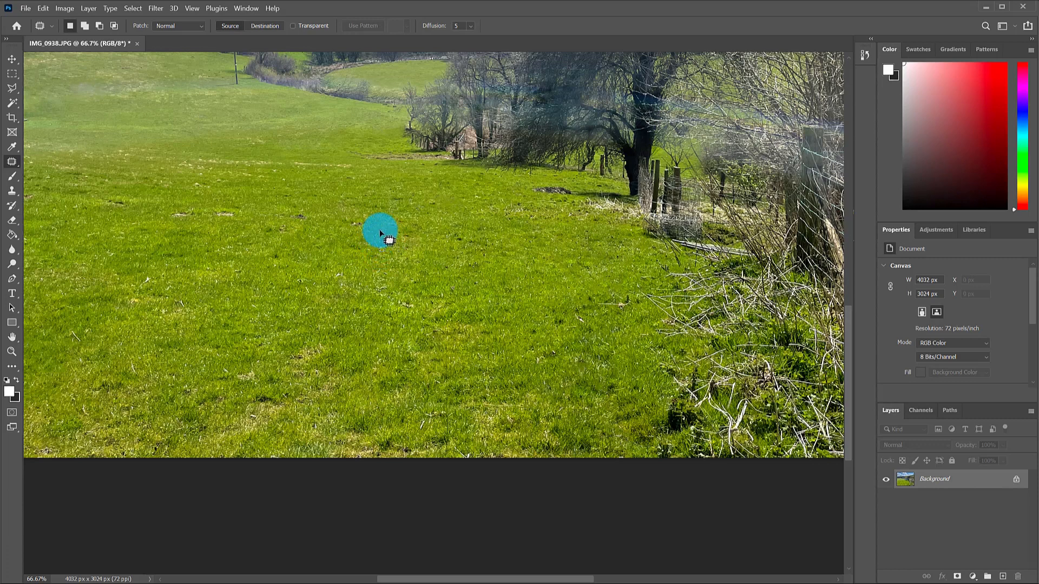
Patch five small meadow blemishes with nearby grass, then zoom out to see the whole photo.
drag(386, 234, 382, 249)
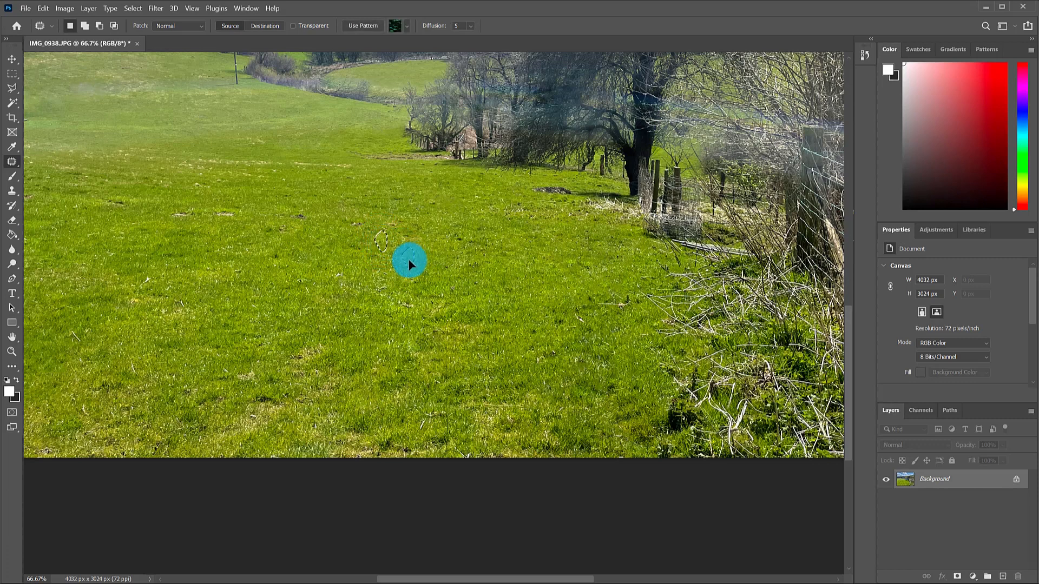
click(359, 238)
mouse_move(302, 211)
mouse_down()
mouse_move(297, 225)
mouse_move(309, 216)
mouse_up()
click(173, 300)
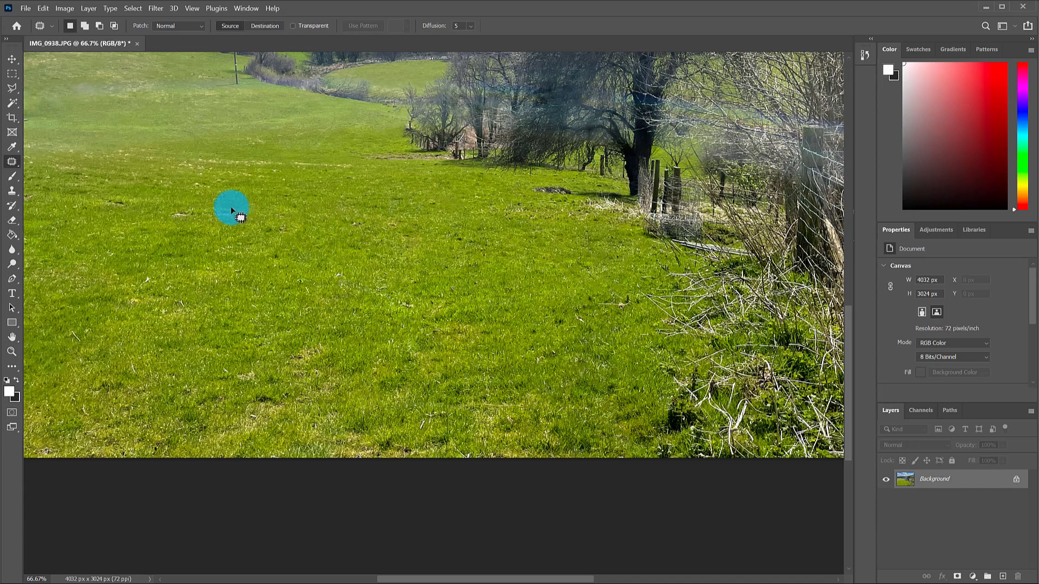
mouse_move(212, 216)
mouse_down()
mouse_move(236, 221)
mouse_move(239, 212)
mouse_move(231, 219)
mouse_up()
click(265, 283)
mouse_move(176, 216)
mouse_down()
mouse_move(195, 222)
mouse_move(182, 215)
mouse_move(200, 210)
mouse_up()
click(206, 228)
drag(101, 215, 164, 204)
key(ctrl+d)
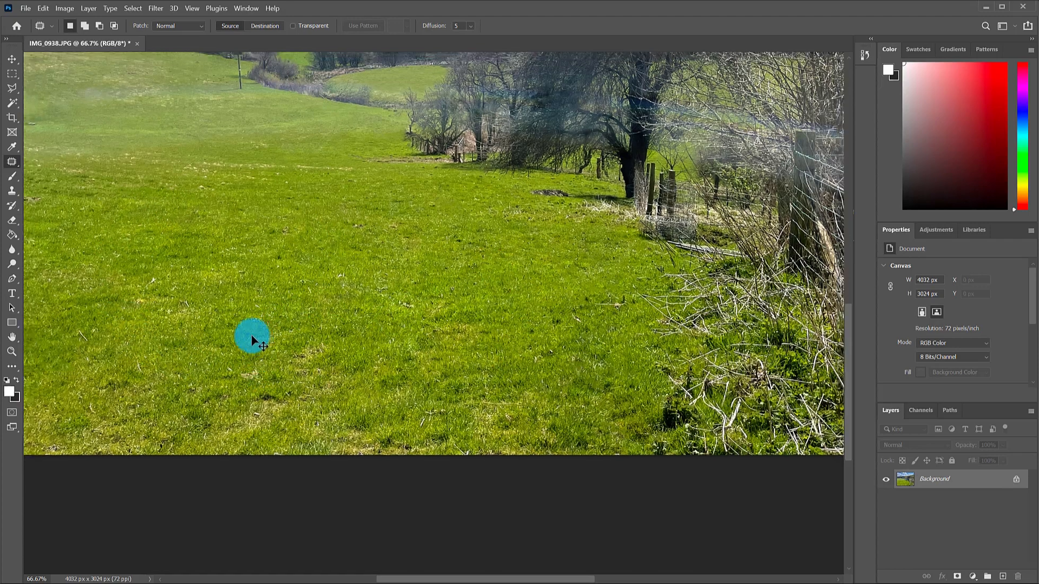
key(ctrl+minus)
key(ctrl+minus)
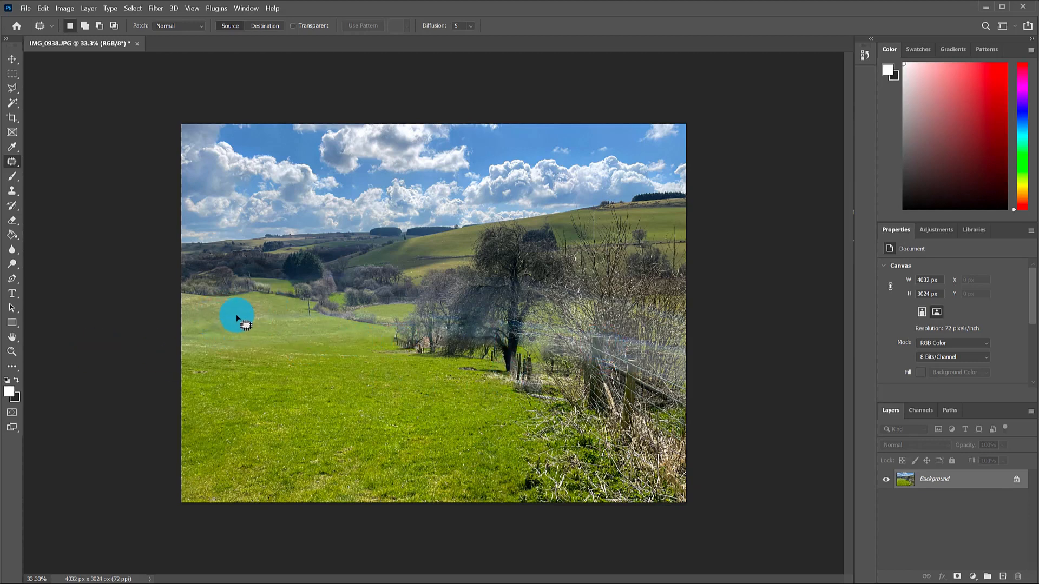
Zoom into the left meadow and patch the pale smudged grass with grass from above.
key(ctrl+plus)
key(ctrl+plus)
key(ctrl+plus)
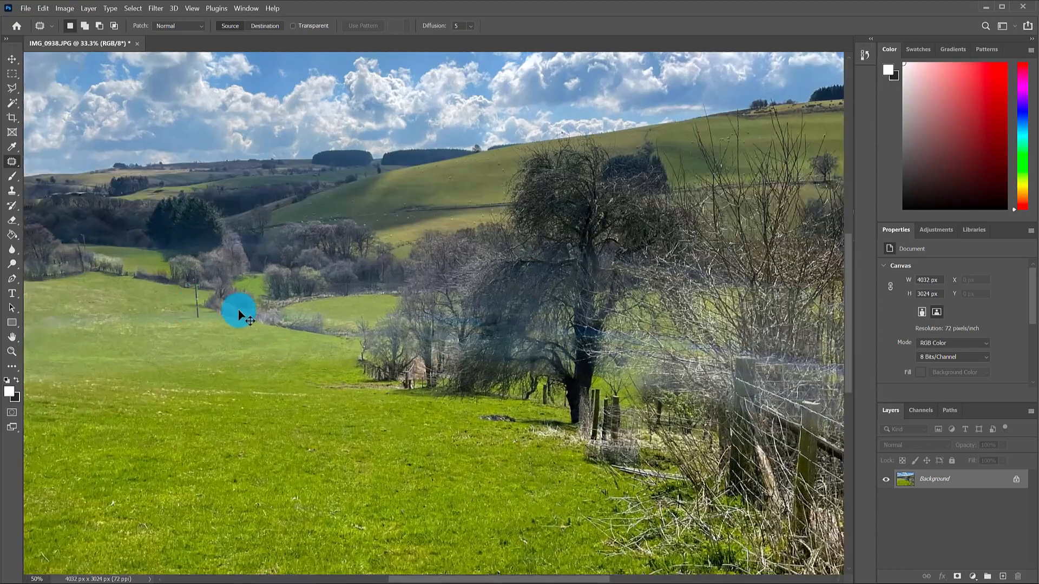
drag(185, 300, 577, 329)
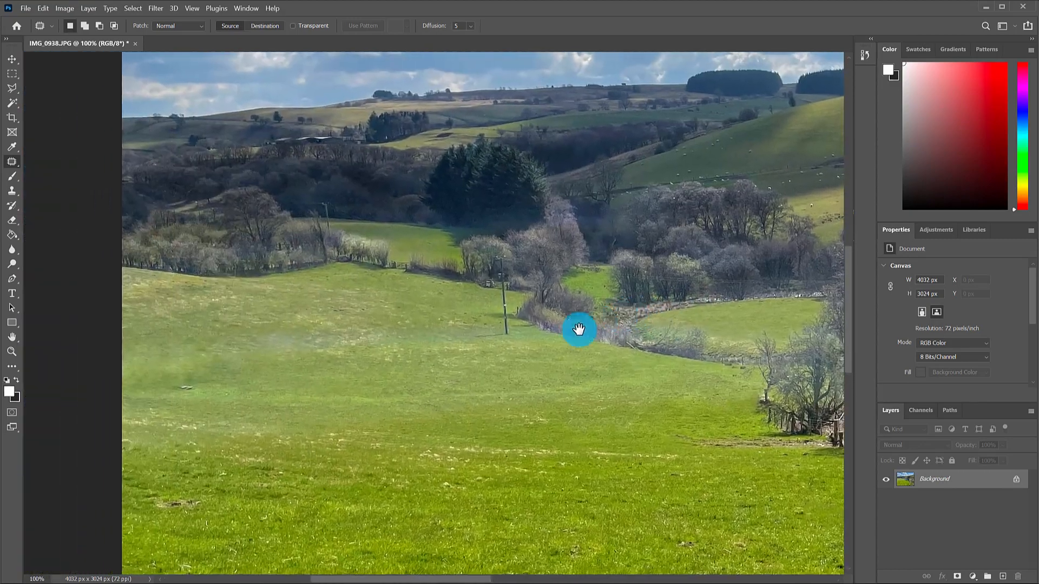
key(ctrl+plus)
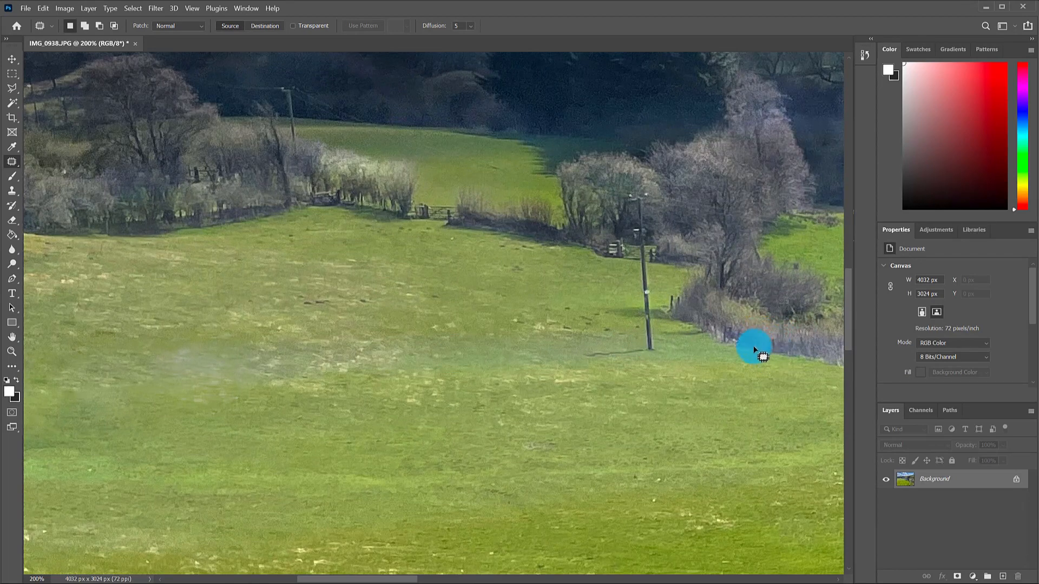
key(ctrl+plus)
drag(163, 334, 441, 335)
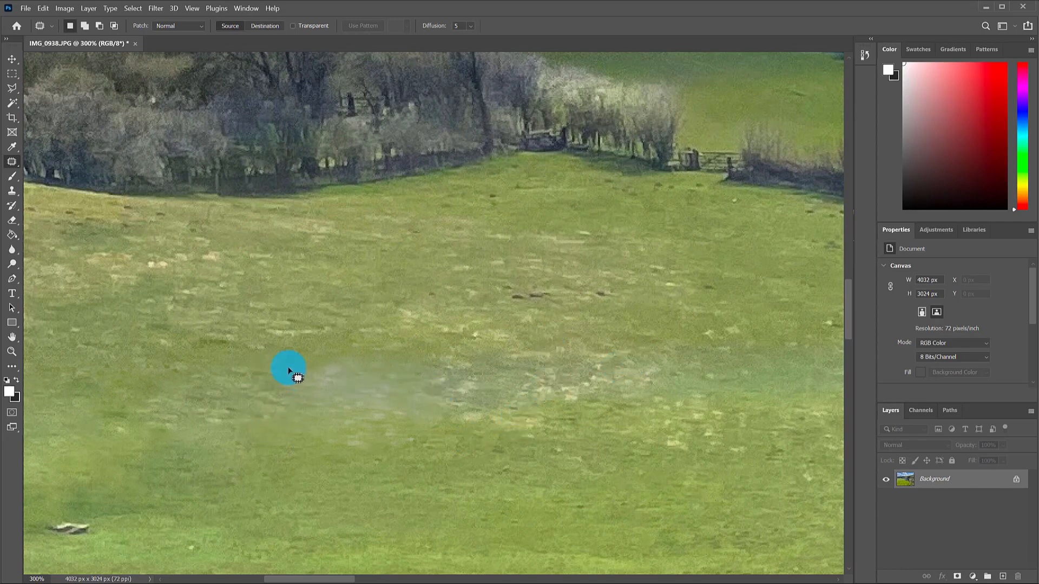
mouse_move(291, 374)
mouse_down()
mouse_move(291, 435)
mouse_move(305, 454)
mouse_move(350, 462)
mouse_up()
mouse_move(449, 429)
mouse_down()
mouse_move(560, 402)
mouse_move(661, 396)
mouse_up()
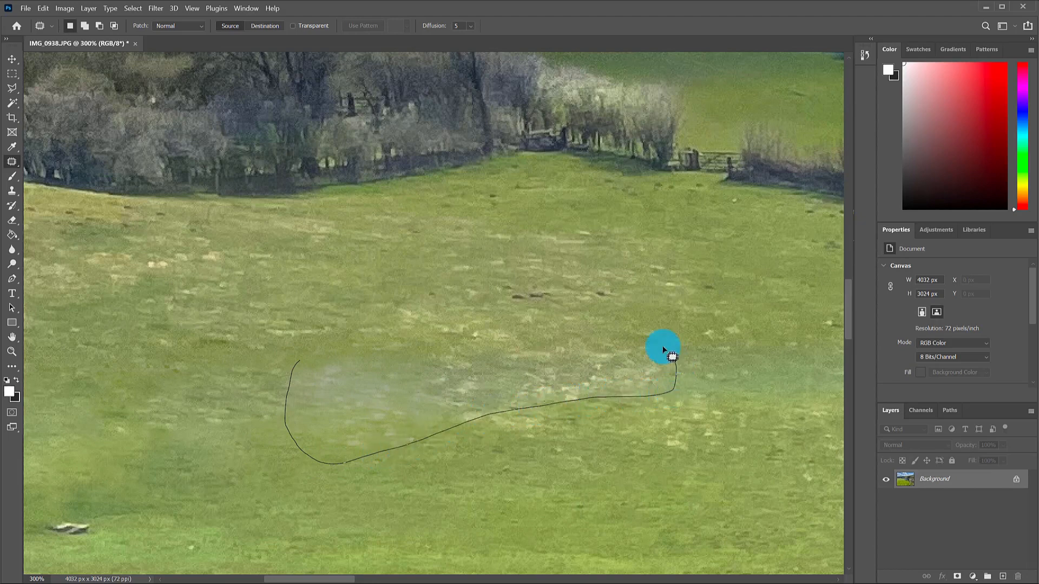
mouse_move(672, 357)
mouse_down()
mouse_move(525, 335)
mouse_move(299, 370)
mouse_up()
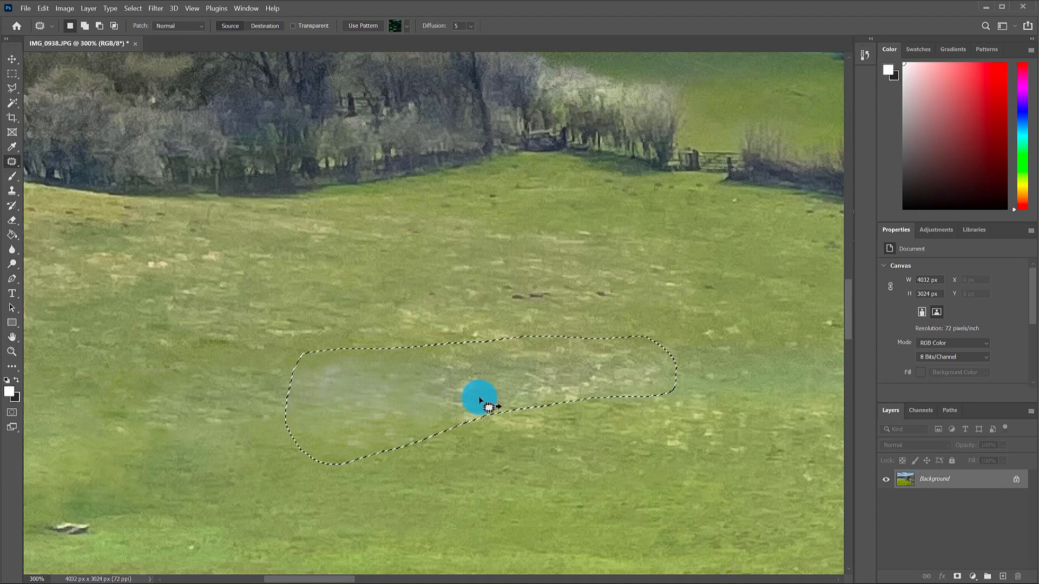
drag(480, 399, 439, 312)
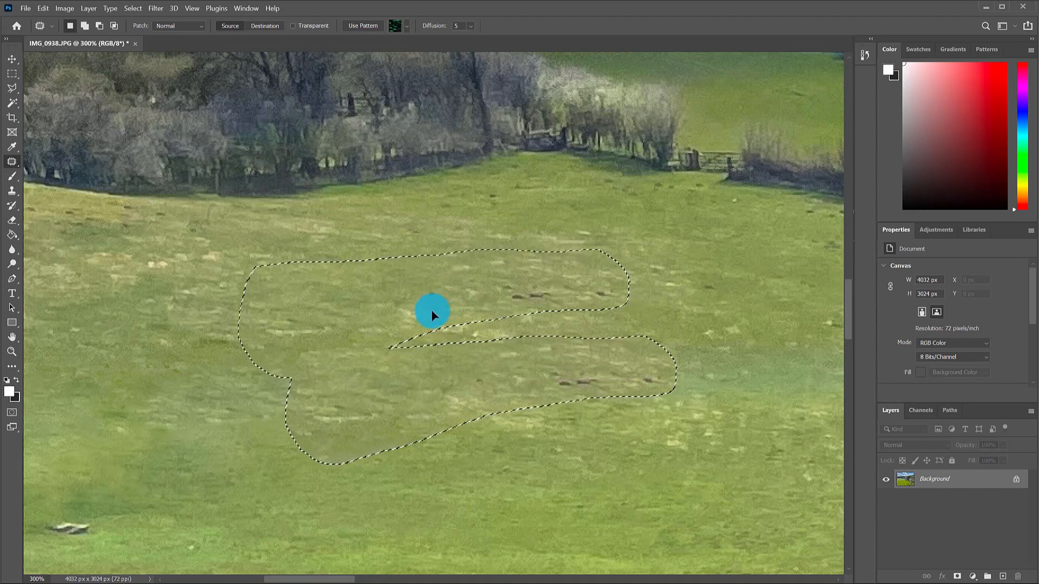
key(ctrl+d)
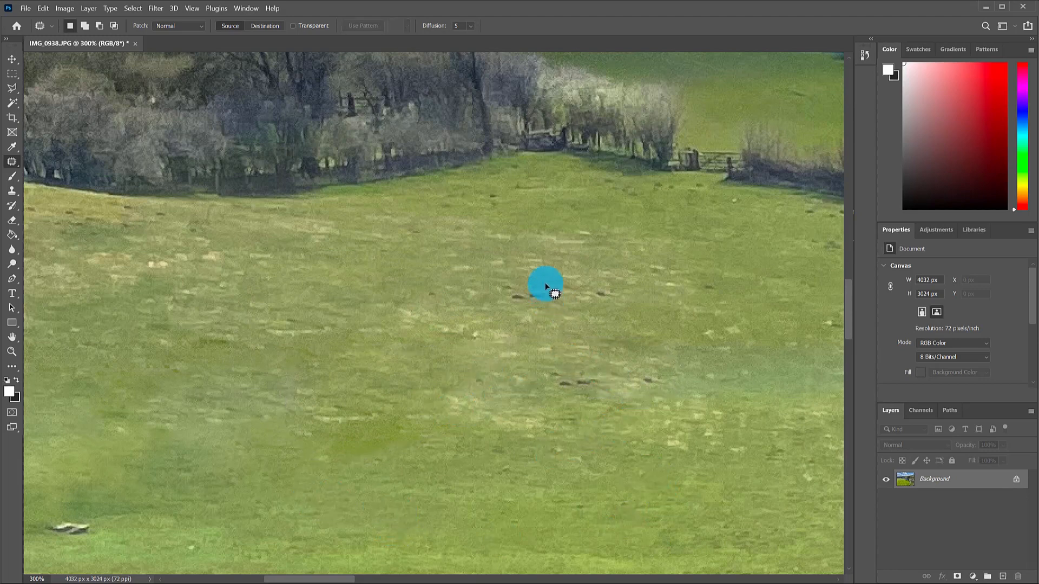
Patch the dark marks in the grass with nearby clean grass.
mouse_move(487, 291)
mouse_down()
mouse_move(546, 310)
mouse_move(598, 308)
mouse_move(610, 293)
mouse_move(553, 285)
mouse_move(548, 299)
mouse_move(550, 268)
mouse_up()
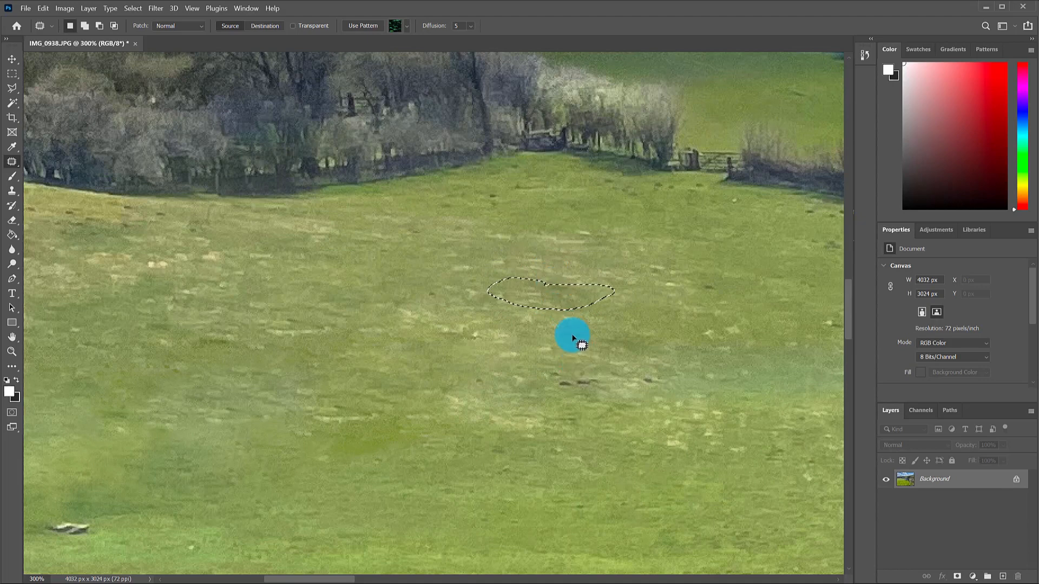
key(ctrl+d)
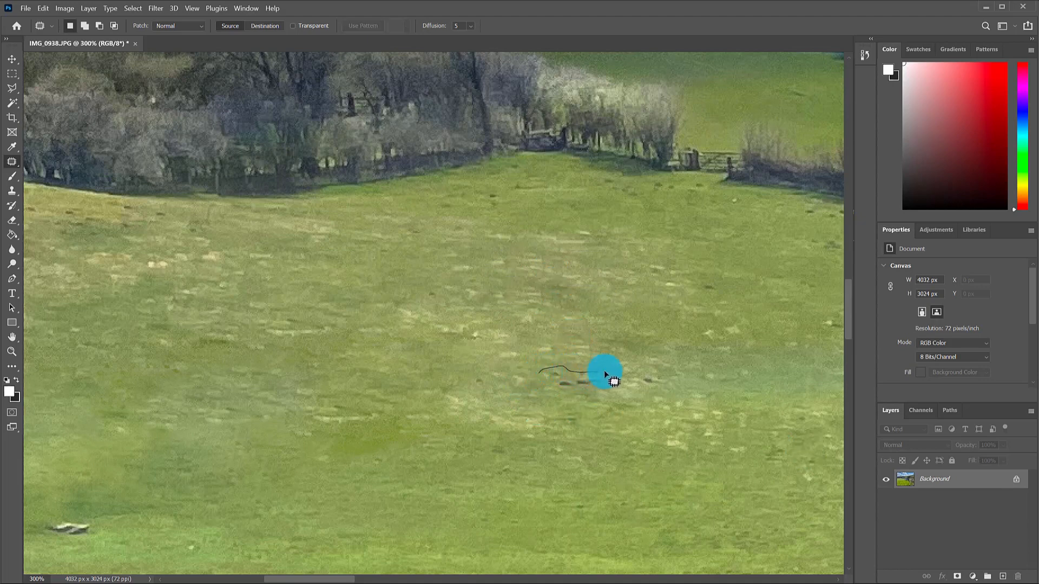
mouse_move(604, 371)
mouse_down()
mouse_move(654, 367)
mouse_move(569, 399)
mouse_move(538, 379)
mouse_move(603, 348)
mouse_move(598, 379)
mouse_move(622, 429)
mouse_up()
click(621, 430)
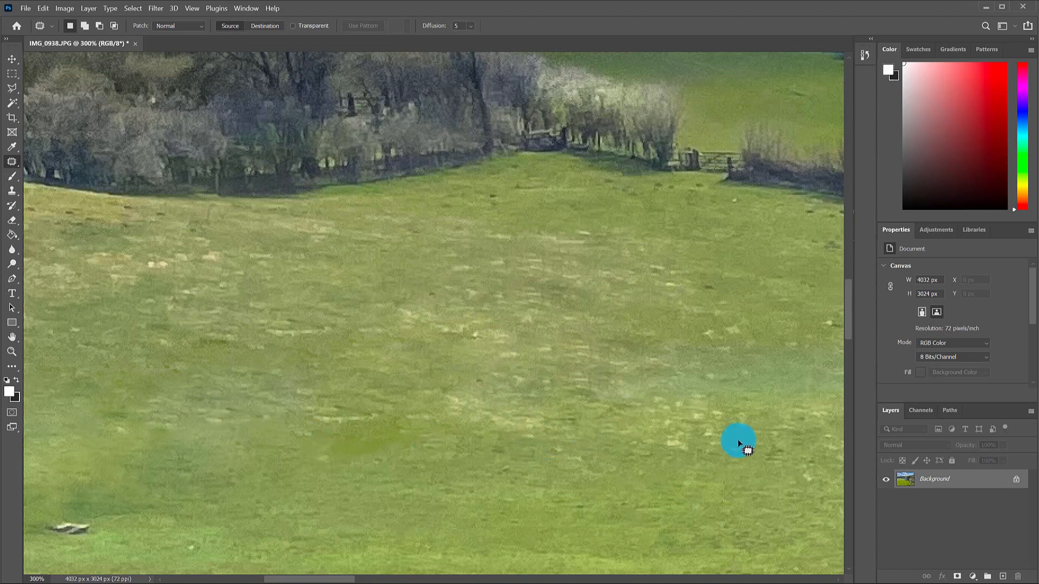
mouse_move(654, 437)
mouse_down()
mouse_move(693, 448)
mouse_move(690, 434)
mouse_move(672, 428)
mouse_move(677, 464)
mouse_up()
click(719, 457)
Replace another pale grass area with grass from below, then zoom out to review.
mouse_move(293, 369)
mouse_down()
mouse_move(178, 379)
mouse_move(148, 397)
mouse_move(140, 420)
mouse_up()
mouse_move(217, 455)
mouse_down()
mouse_move(254, 449)
mouse_move(265, 428)
mouse_up()
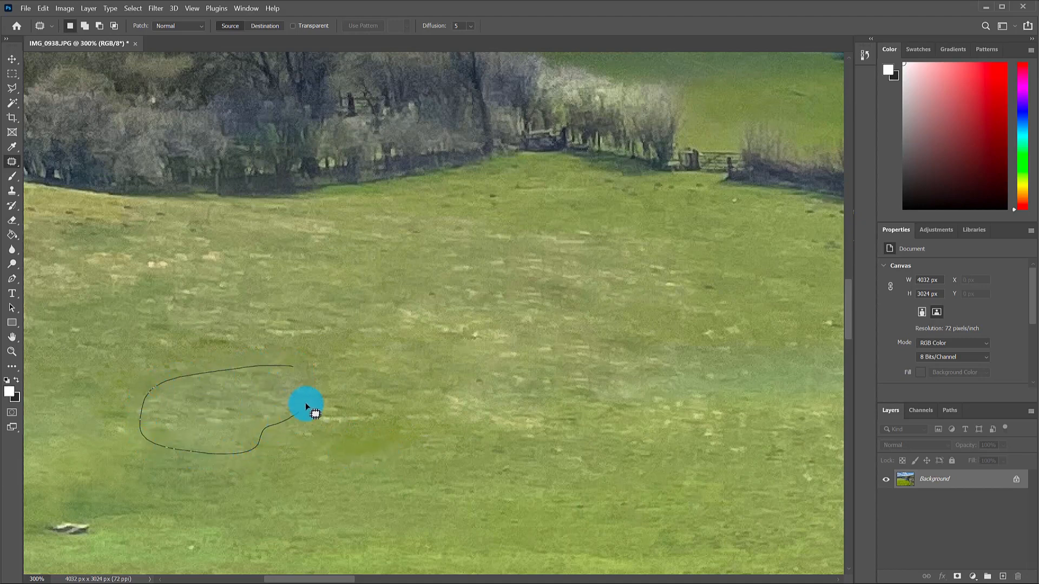
drag(292, 370, 293, 371)
drag(251, 413, 338, 512)
key(ctrl+d)
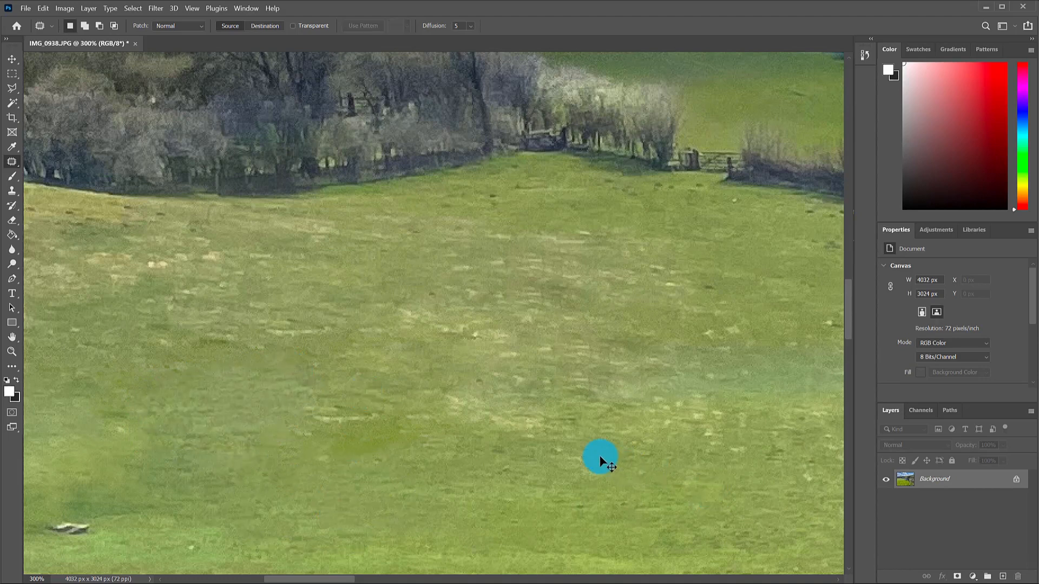
key(ctrl+minus)
key(ctrl+minus)
key(ctrl+minus)
key(ctrl+minus)
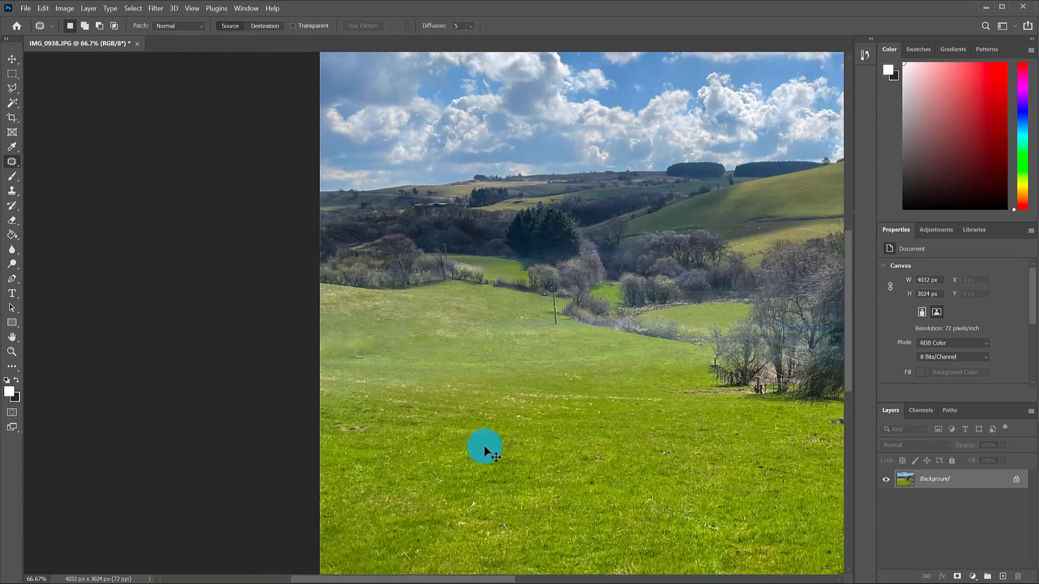
key(ctrl+minus)
key(ctrl+minus)
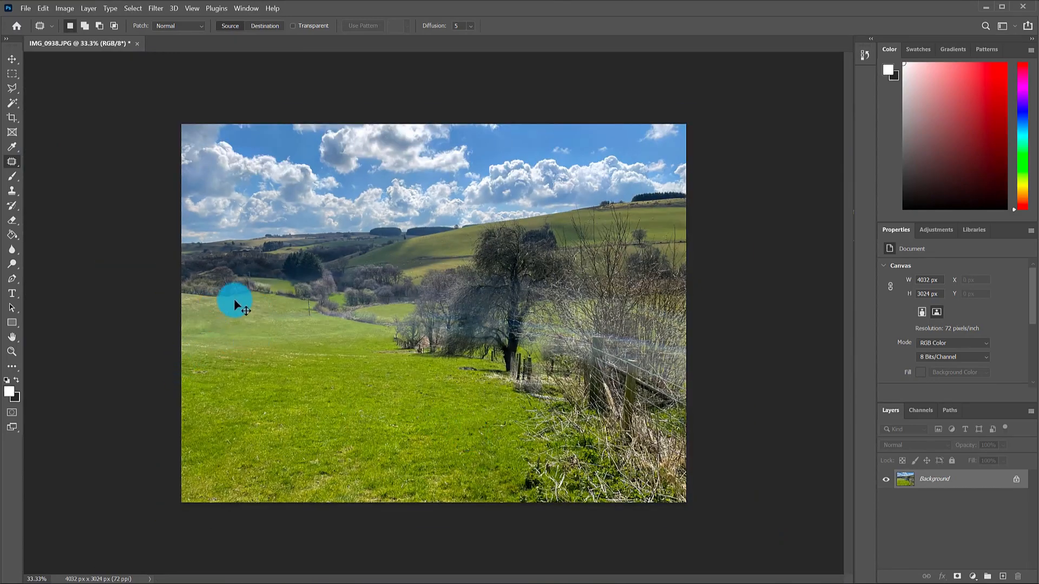
key(ctrl+plus)
key(ctrl+plus)
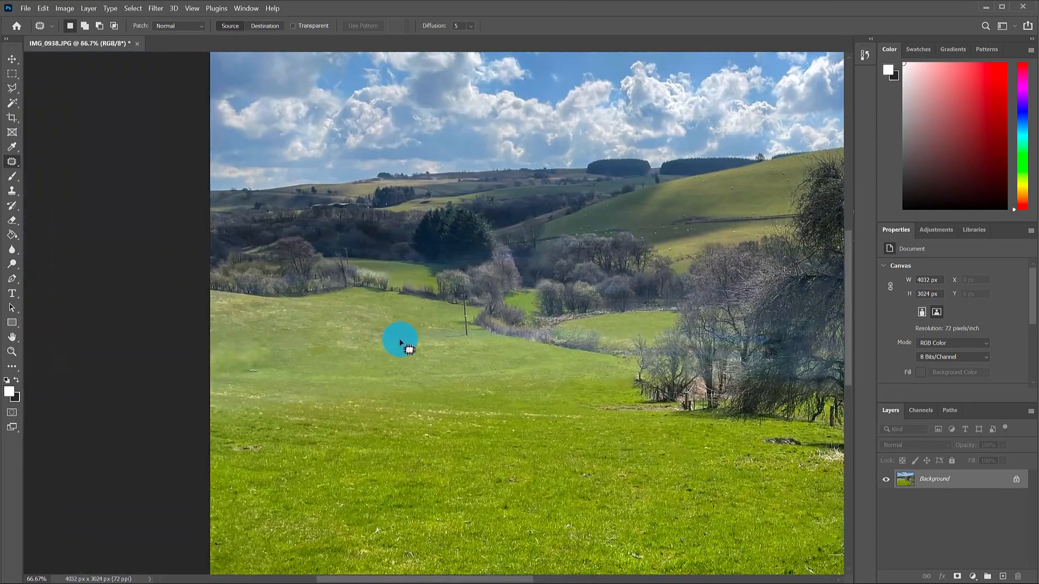
key(ctrl+plus)
key(ctrl+plus)
drag(244, 392, 614, 330)
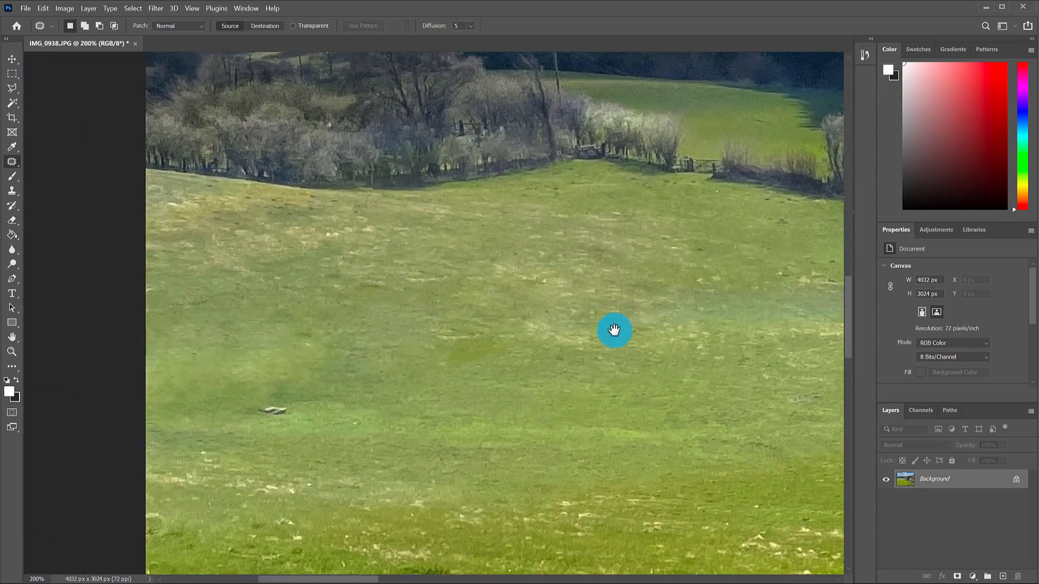
Set up the Sponge tool in Saturate mode at 11% flow with a 150 brush.
click(13, 262)
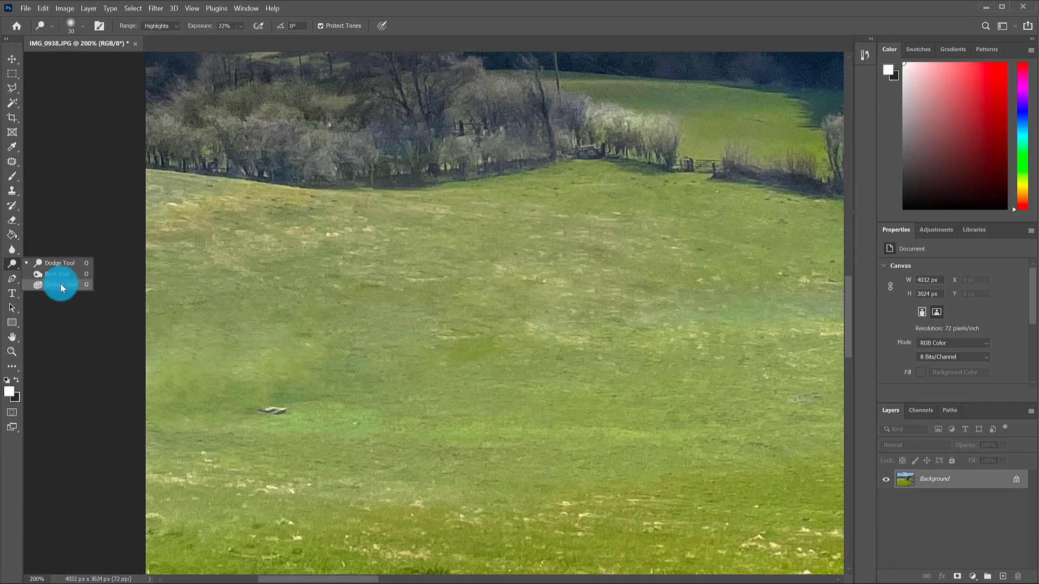
click(61, 284)
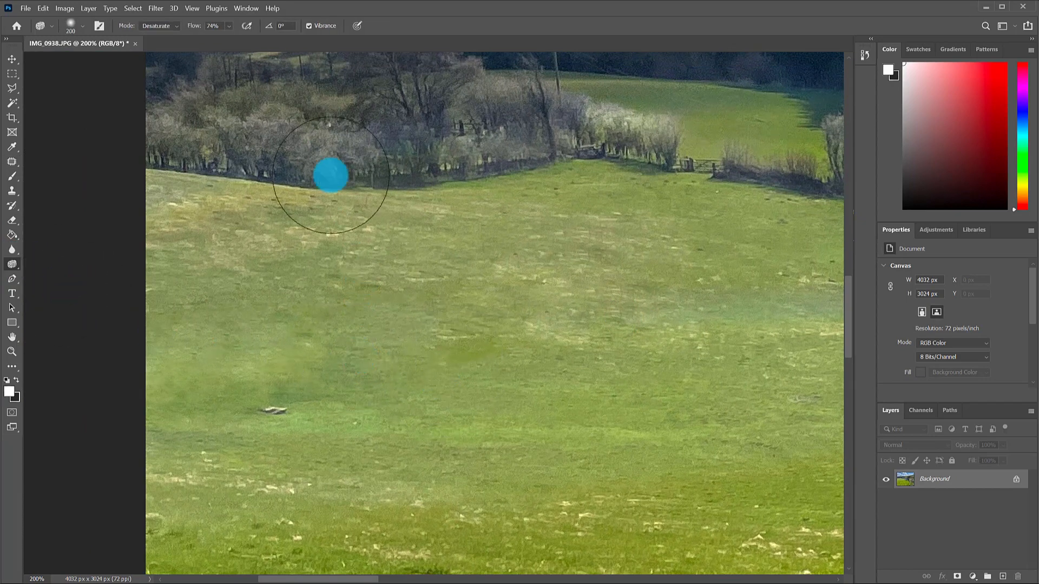
click(155, 44)
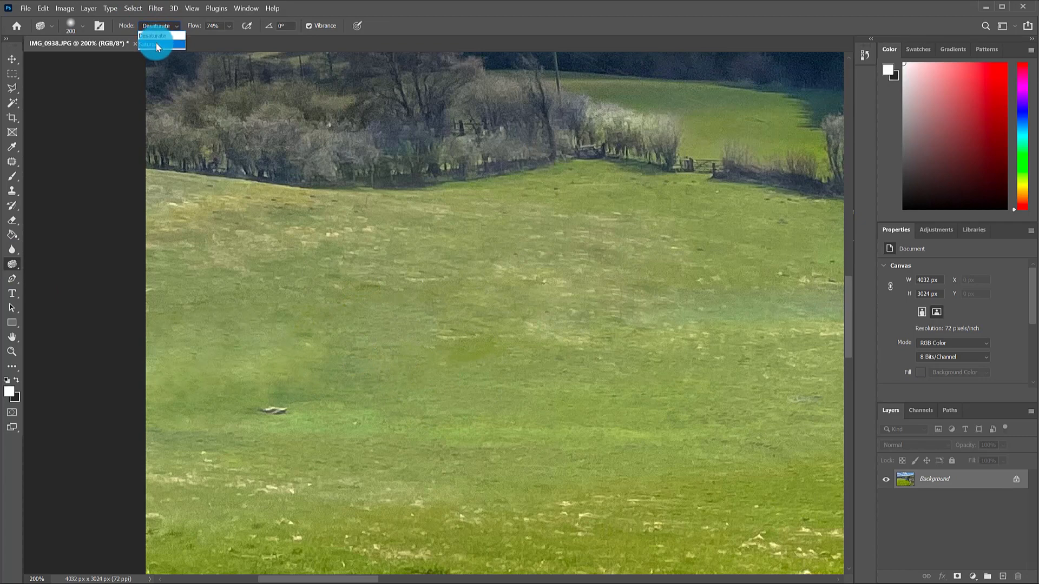
click(228, 26)
click(204, 40)
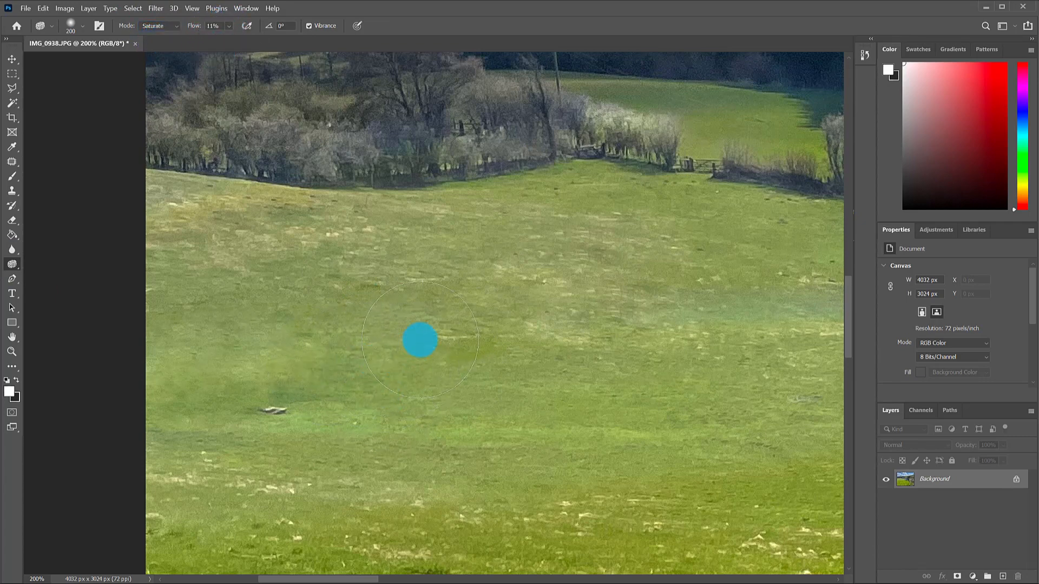
key(bracketleft)
key(bracketleft)
key(bracketleft)
key(bracketleft)
key(bracketleft)
key(bracketleft)
key(bracketleft)
key(bracketleft)
key(bracketleft)
key(bracketleft)
key(bracketleft)
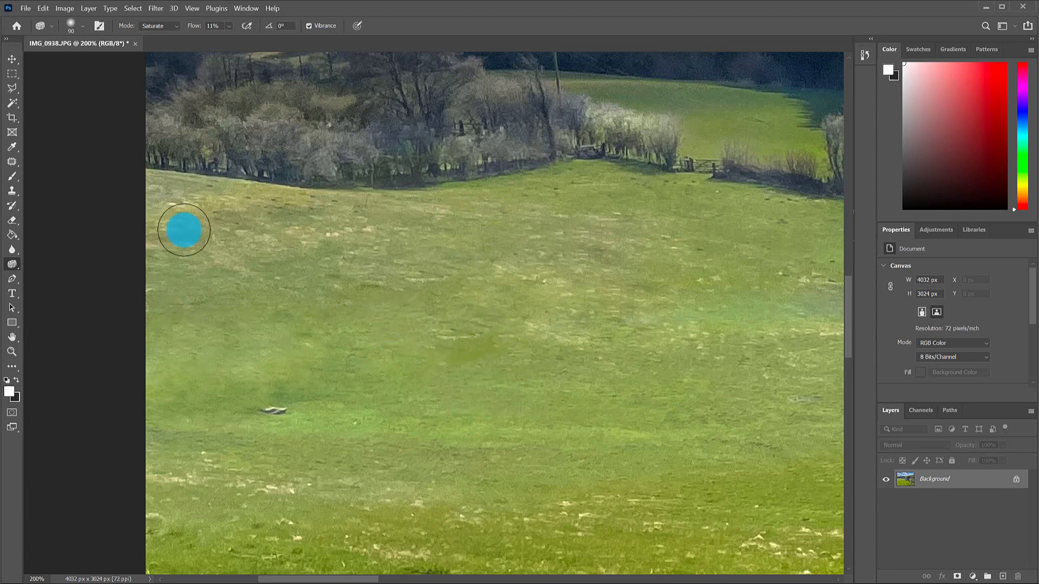
With the Patch tool, patch the darker green blotch mid-field.
click(9, 163)
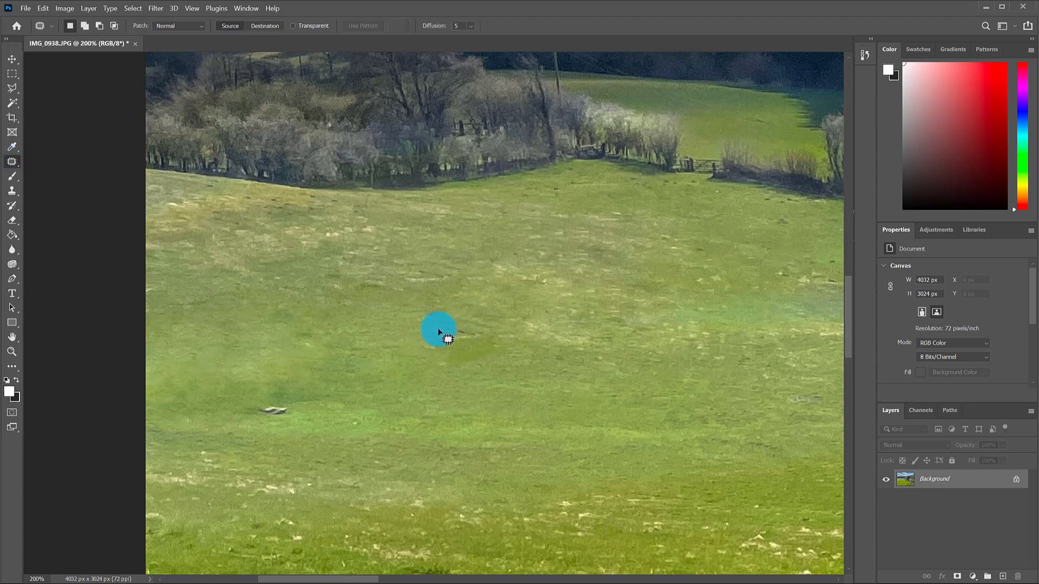
mouse_move(432, 364)
mouse_down()
mouse_move(496, 359)
mouse_move(506, 341)
mouse_move(496, 333)
mouse_move(464, 328)
mouse_move(478, 349)
mouse_move(456, 352)
mouse_move(494, 399)
mouse_up()
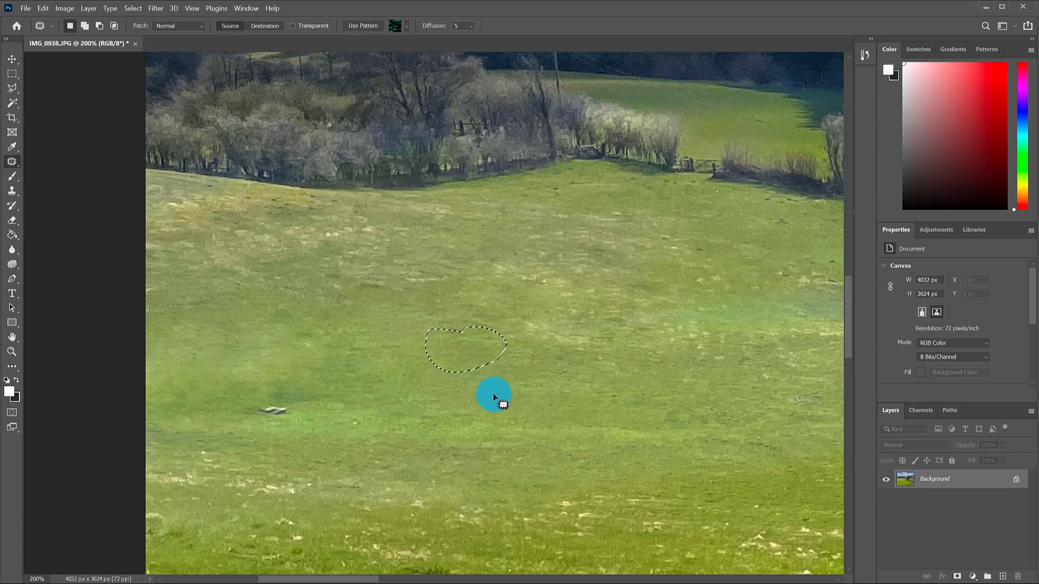
key(ctrl+d)
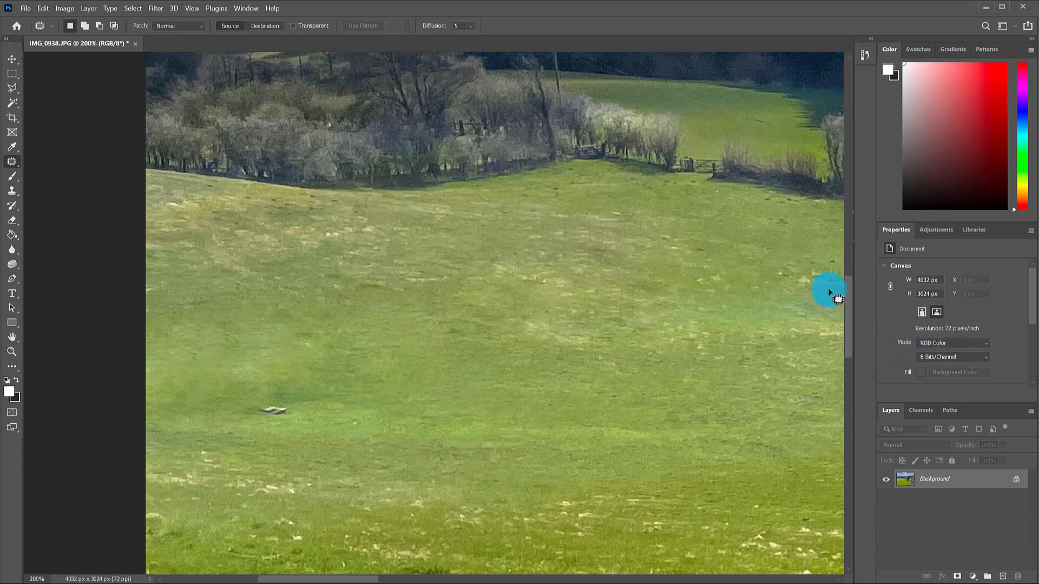
Patch the uneven grass around the telegraph pole and its base with clean grass.
drag(823, 297, 593, 310)
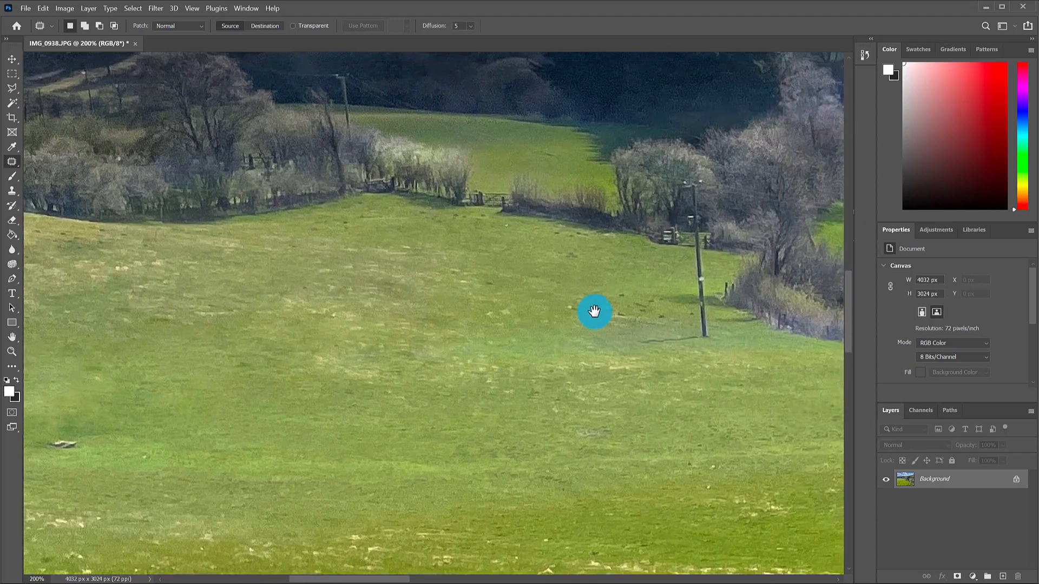
drag(668, 332, 584, 325)
mouse_move(496, 345)
mouse_down()
mouse_move(433, 358)
mouse_move(519, 375)
mouse_move(656, 365)
mouse_move(672, 352)
mouse_up()
drag(575, 348, 582, 392)
click(523, 307)
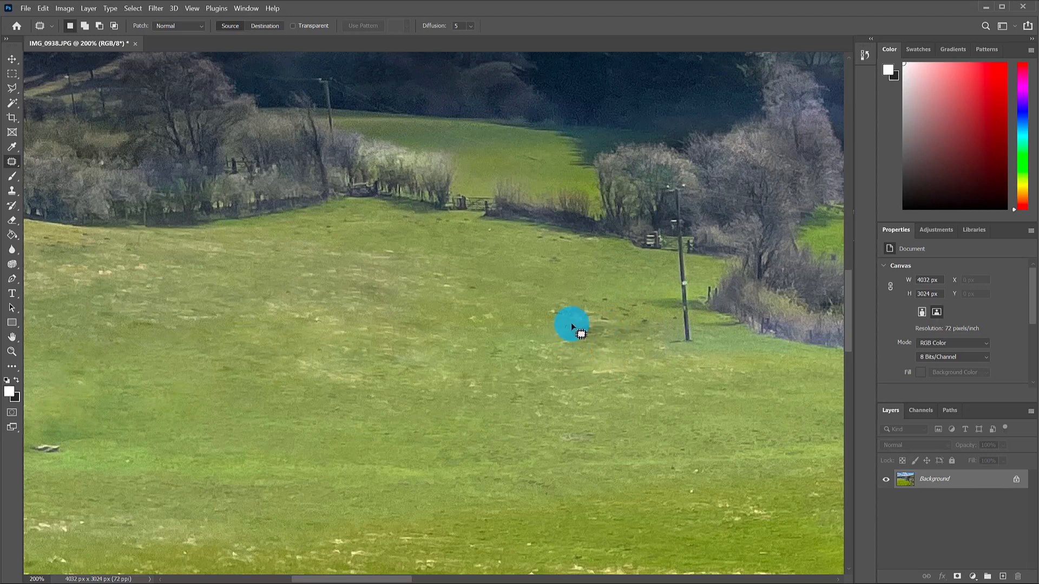
mouse_move(606, 323)
mouse_down()
mouse_move(633, 332)
mouse_move(588, 353)
mouse_move(569, 341)
mouse_move(487, 352)
mouse_move(497, 345)
mouse_up()
key(ctrl+d)
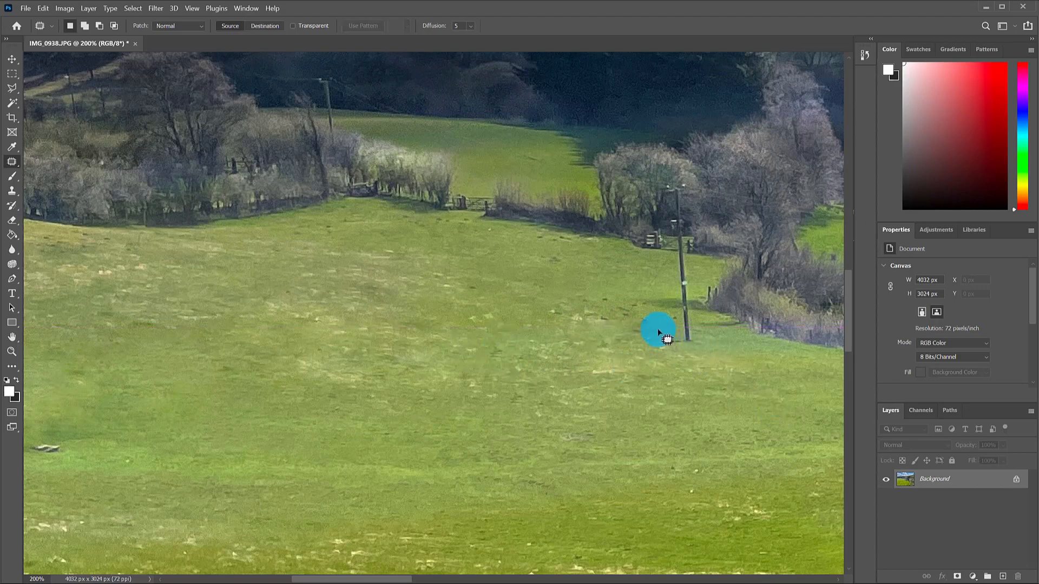
mouse_move(639, 318)
mouse_down()
mouse_move(678, 339)
mouse_move(637, 345)
mouse_move(641, 317)
mouse_move(645, 392)
mouse_up()
key(ctrl+d)
Zoom out to 33.3% so the whole landscape fits the window.
scroll(259, 385, down, 4)
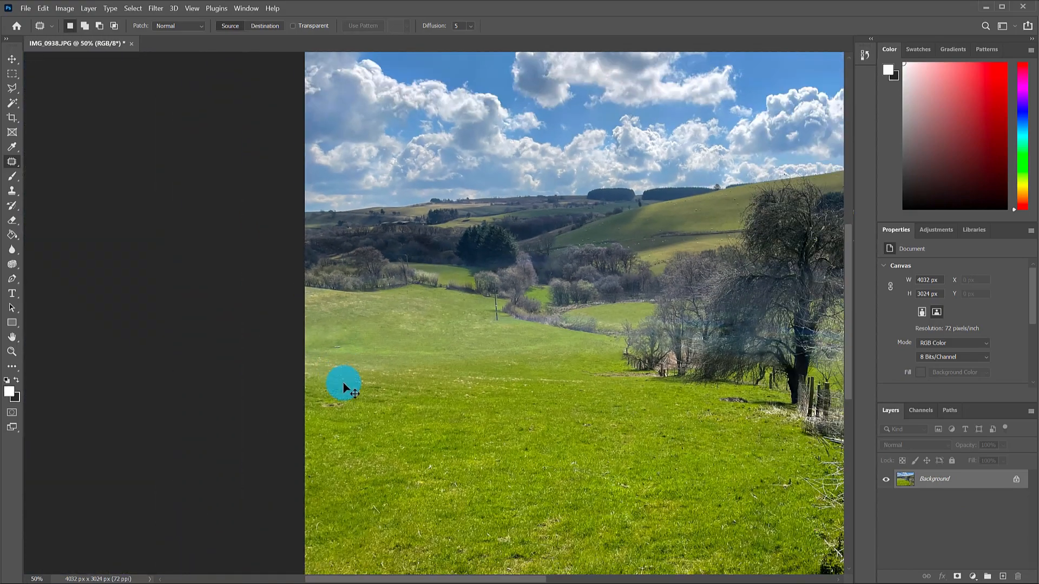
scroll(343, 382, down, 1)
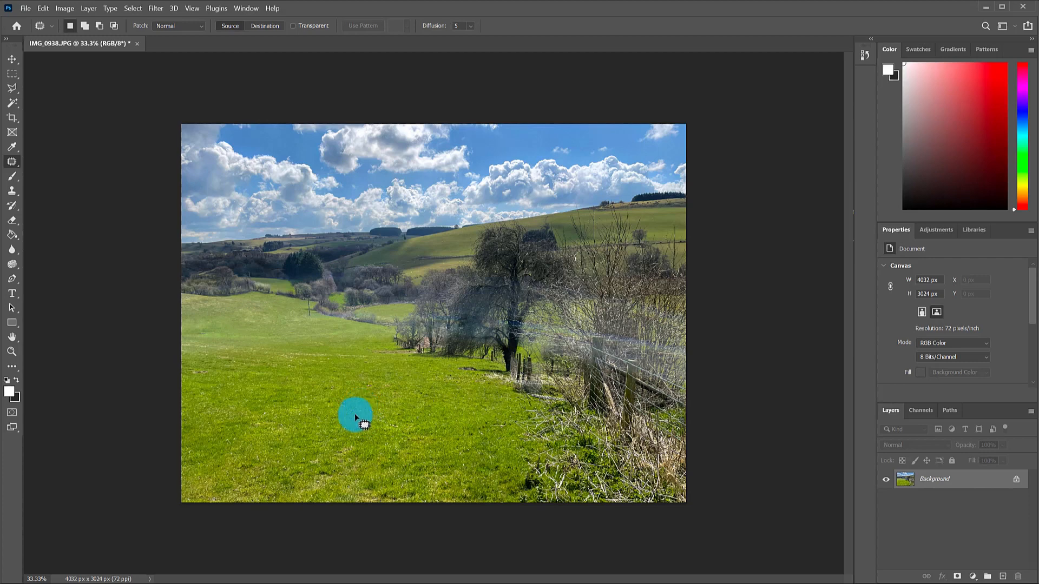
Patch four small blemishes in the lower-left foreground grass, clearing each selection.
drag(355, 416, 386, 412)
click(351, 439)
drag(327, 466, 378, 456)
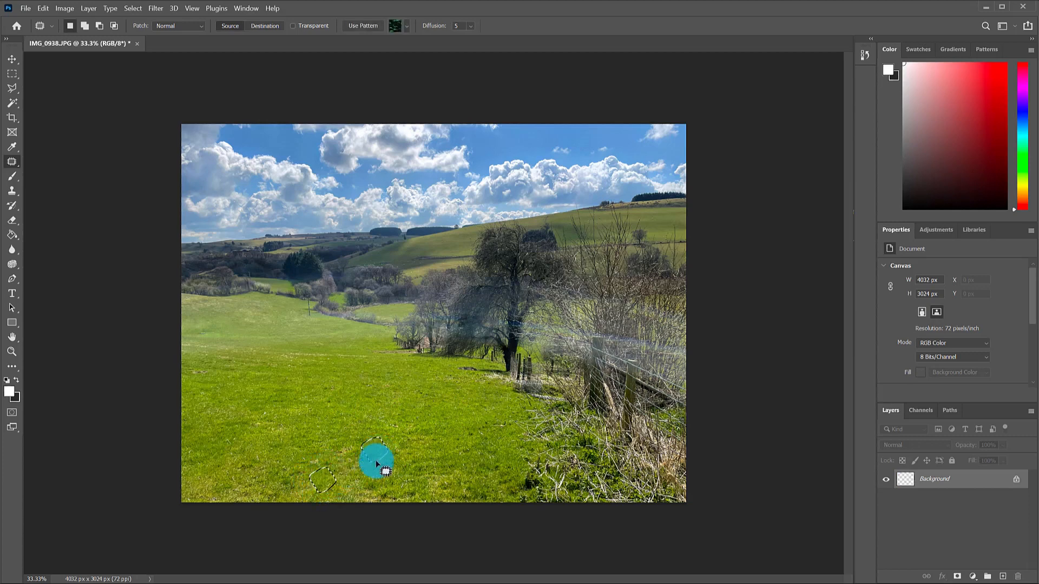
click(388, 479)
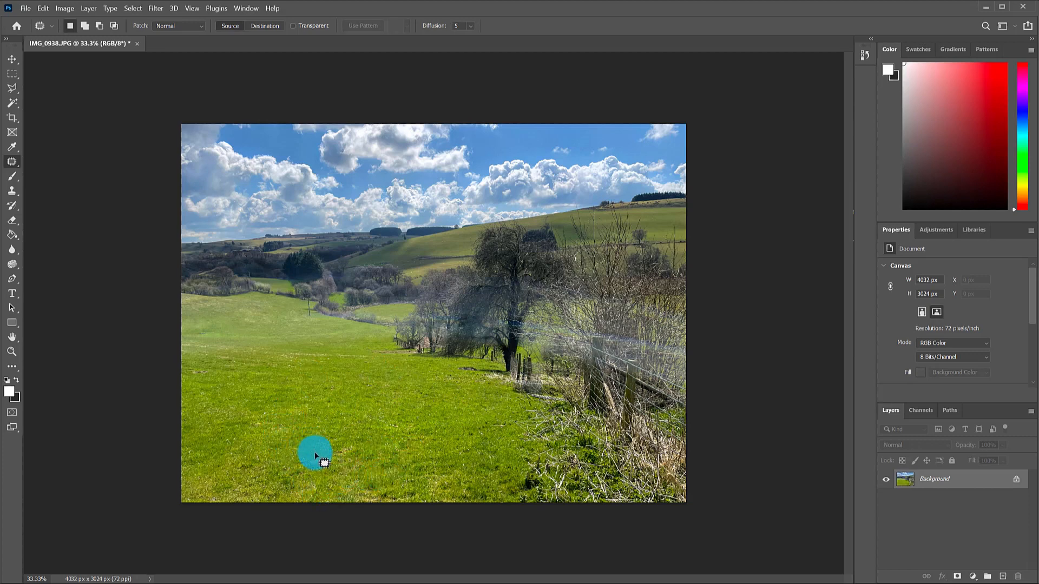
mouse_move(300, 458)
mouse_down()
mouse_move(320, 476)
mouse_move(325, 456)
mouse_move(314, 450)
mouse_move(332, 431)
mouse_up()
click(339, 450)
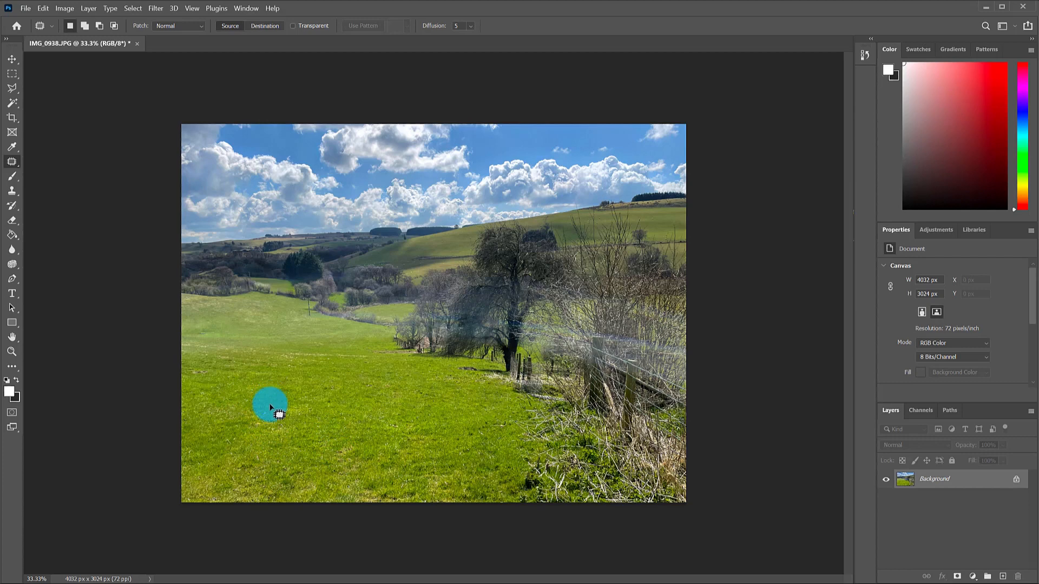
mouse_move(265, 407)
mouse_down()
mouse_move(253, 423)
mouse_move(267, 405)
mouse_move(323, 407)
mouse_up()
click(313, 442)
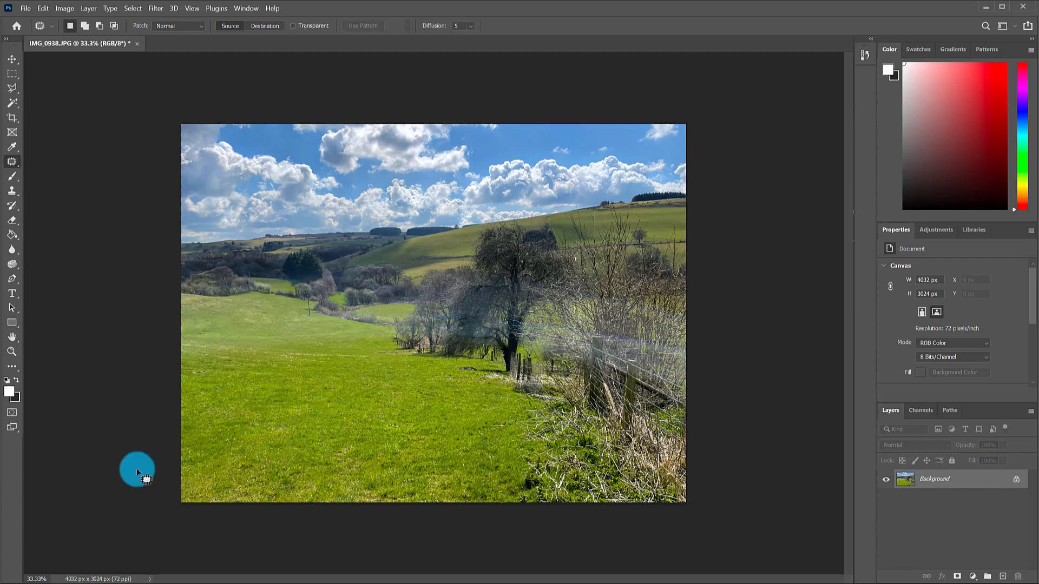